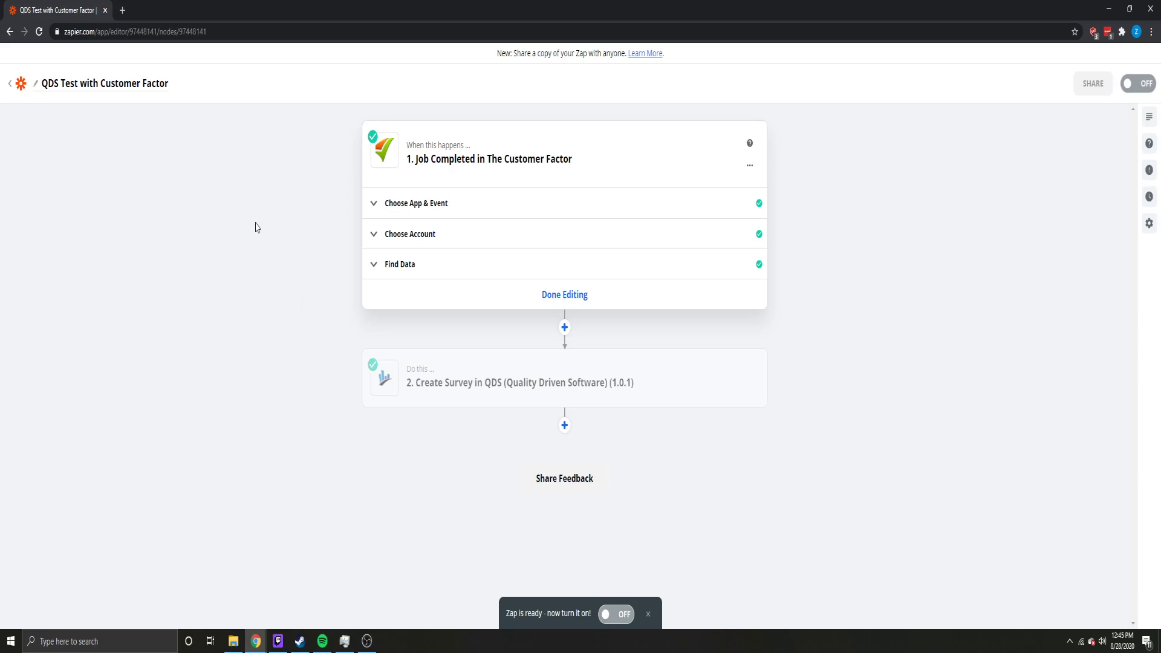
Step: Expand the app and event settings of the Job Completed trigger and check the chosen app
left_click_drag(414, 159, 597, 173)
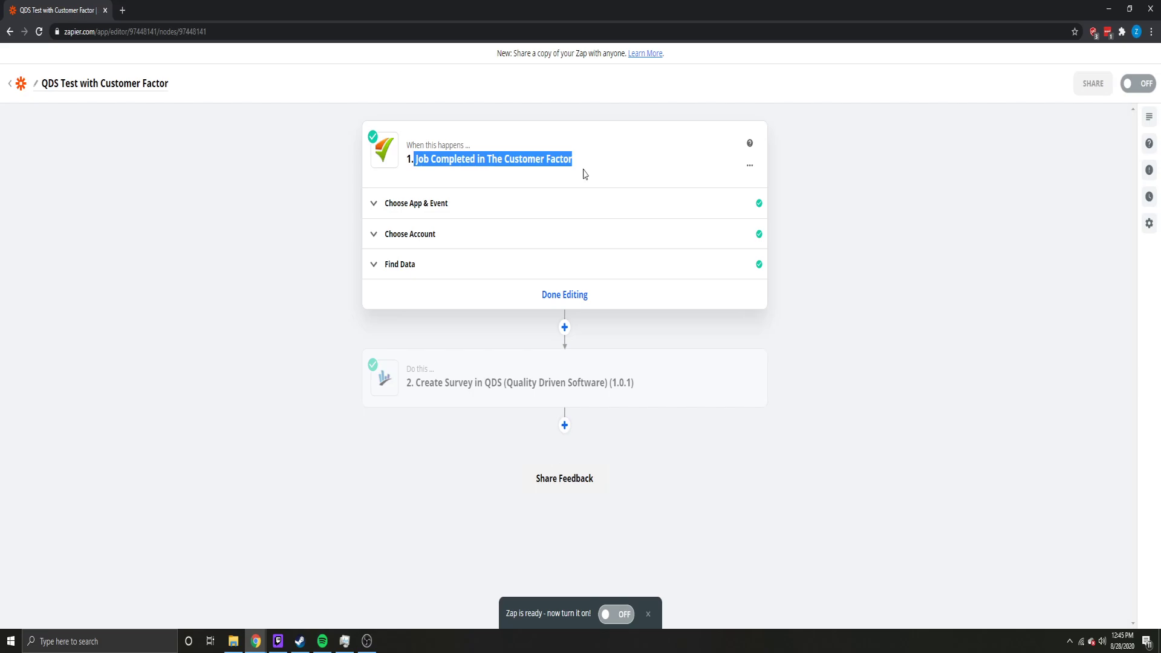
left_click(542, 164)
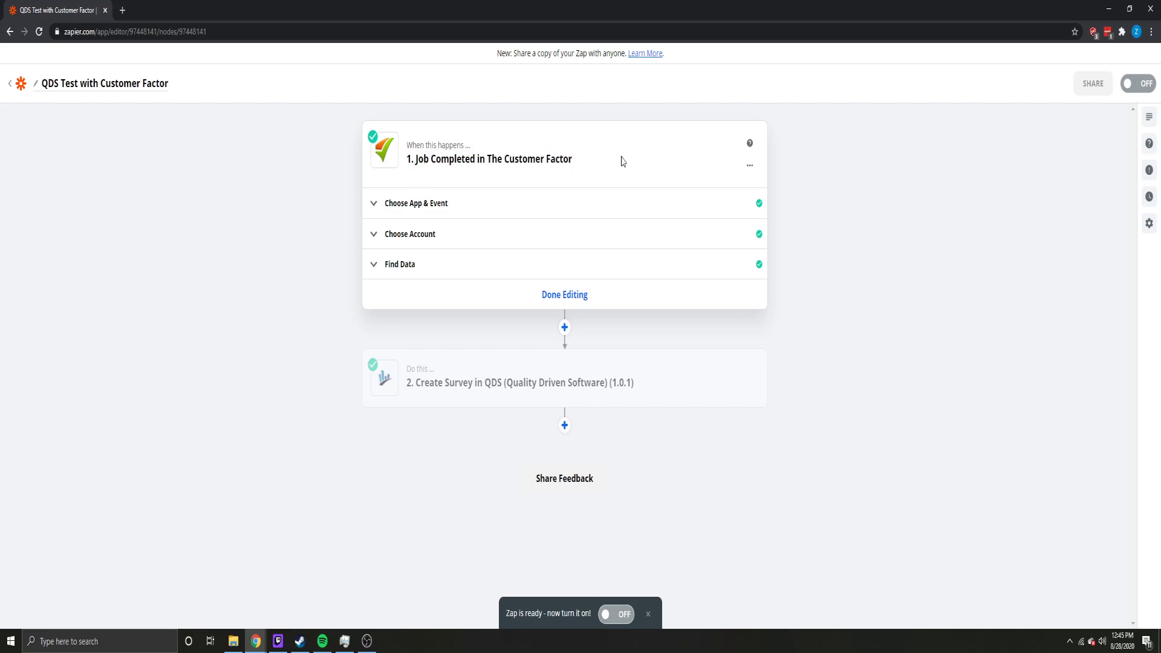
left_click(423, 203)
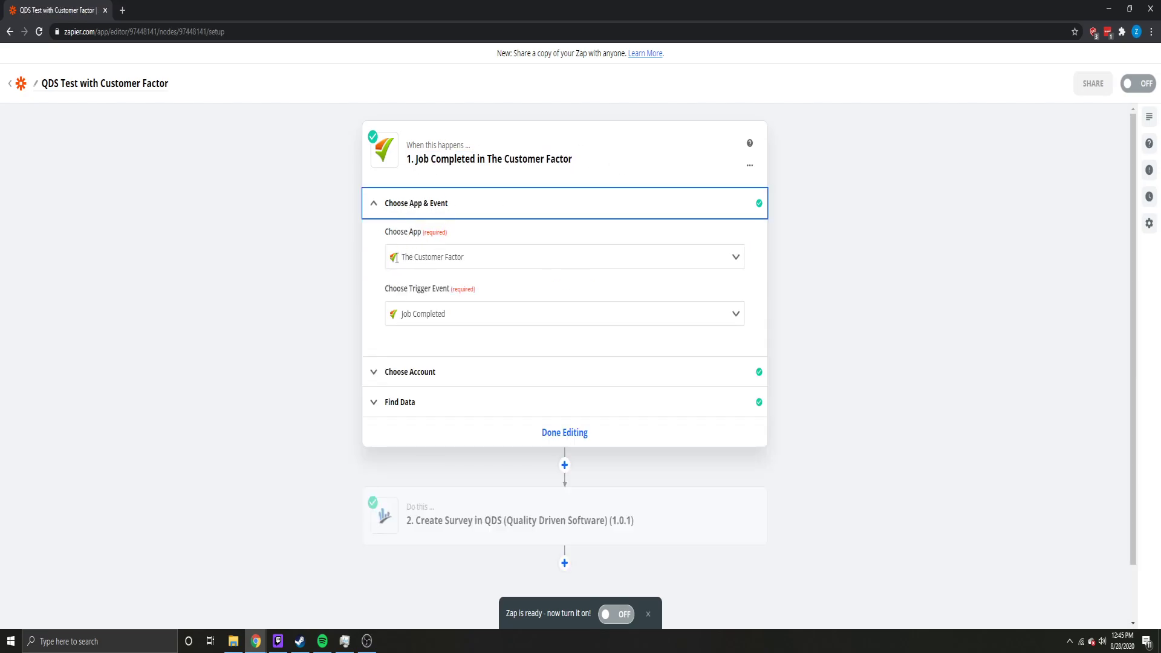
left_click(398, 257)
left_click(428, 259)
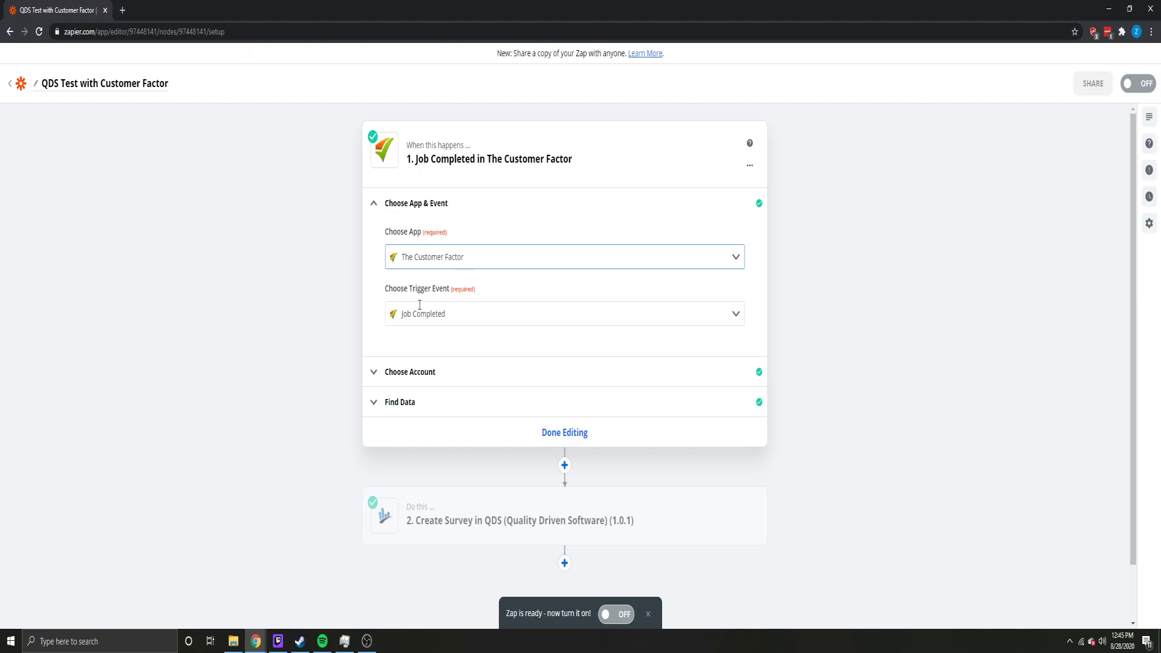
Step: Browse the trigger events offered for The Customer Factor down to Job Completed, leaving the selection as it is
left_click(407, 325)
scroll(357, 296, "down", 1)
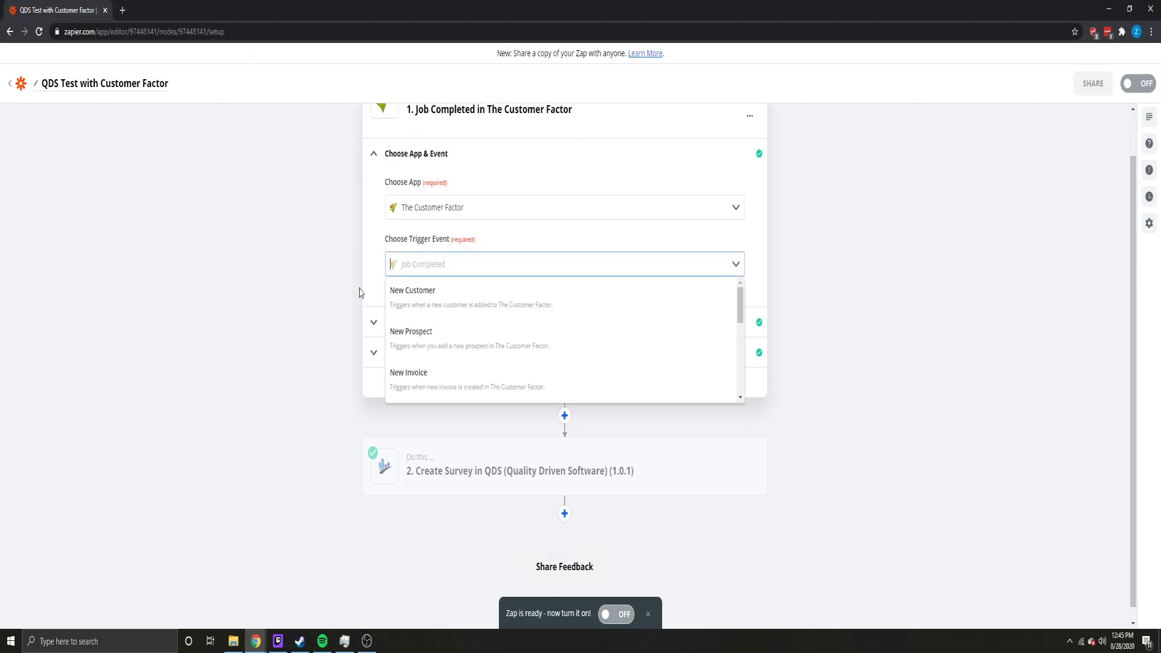
scroll(357, 293, "up", 1)
scroll(466, 379, "down", 3)
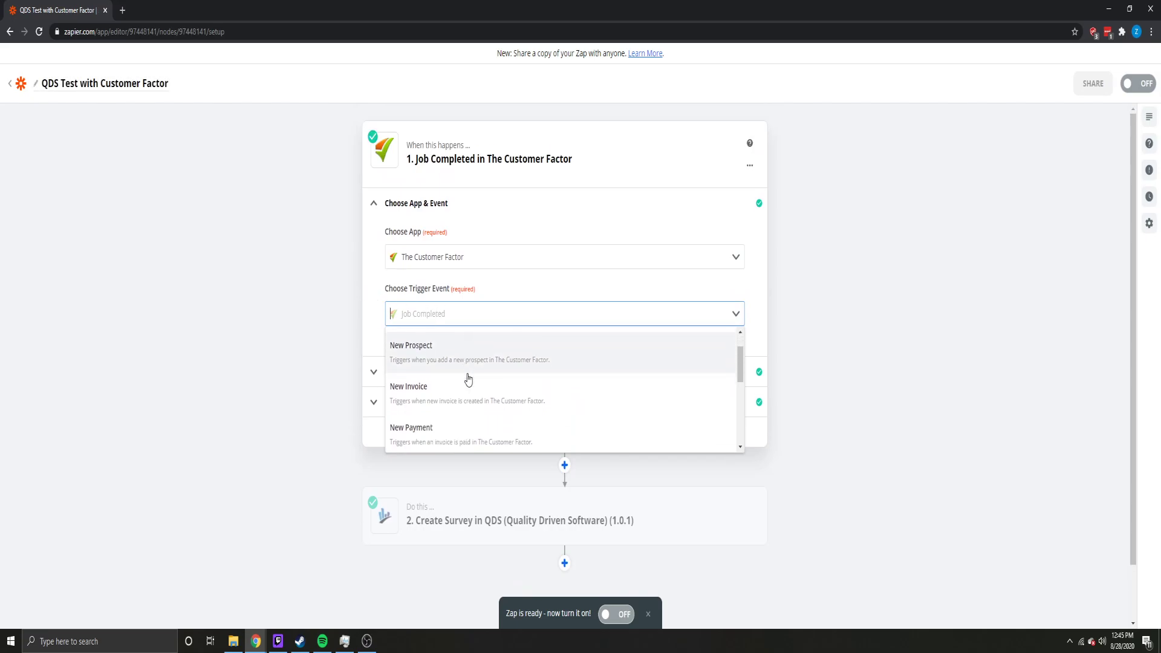
scroll(468, 384, "down", 3)
scroll(460, 380, "up", 2)
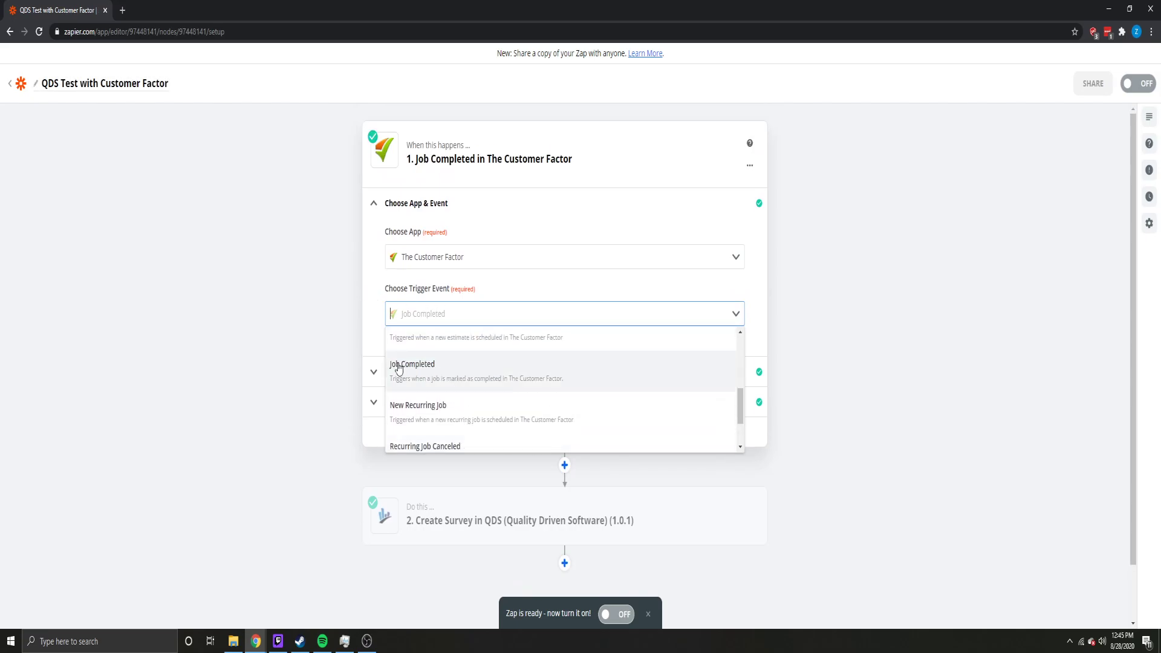
left_click(293, 273)
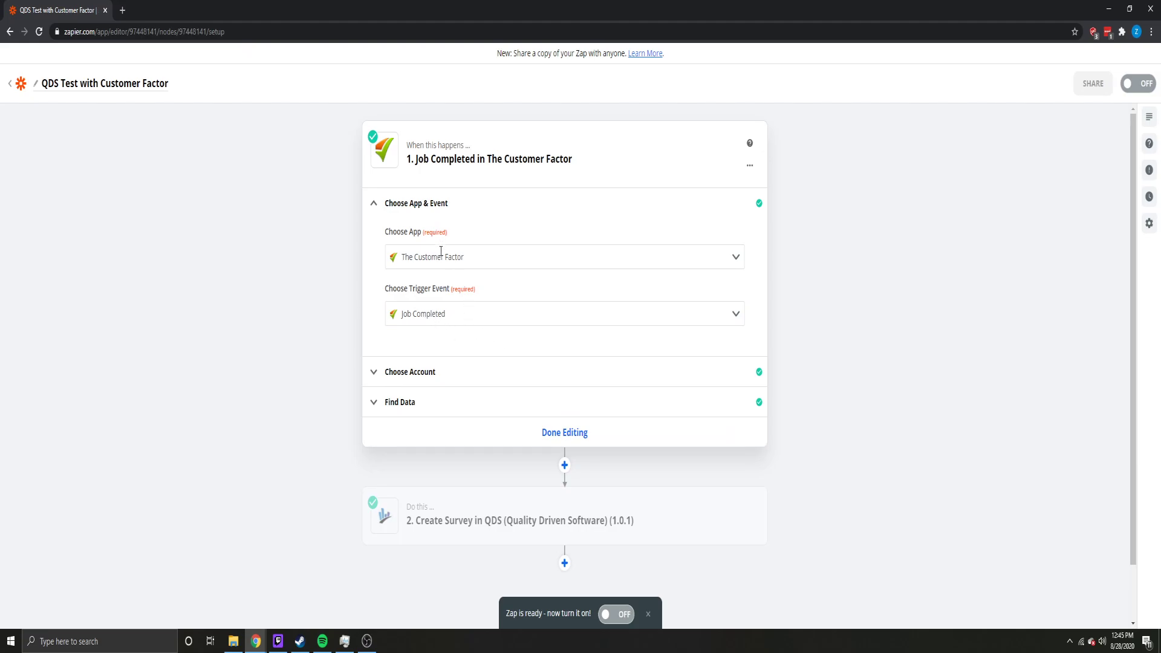
Step: Open the trigger's account settings and view the available The Customer Factor accounts without changing the selection
left_click(453, 379)
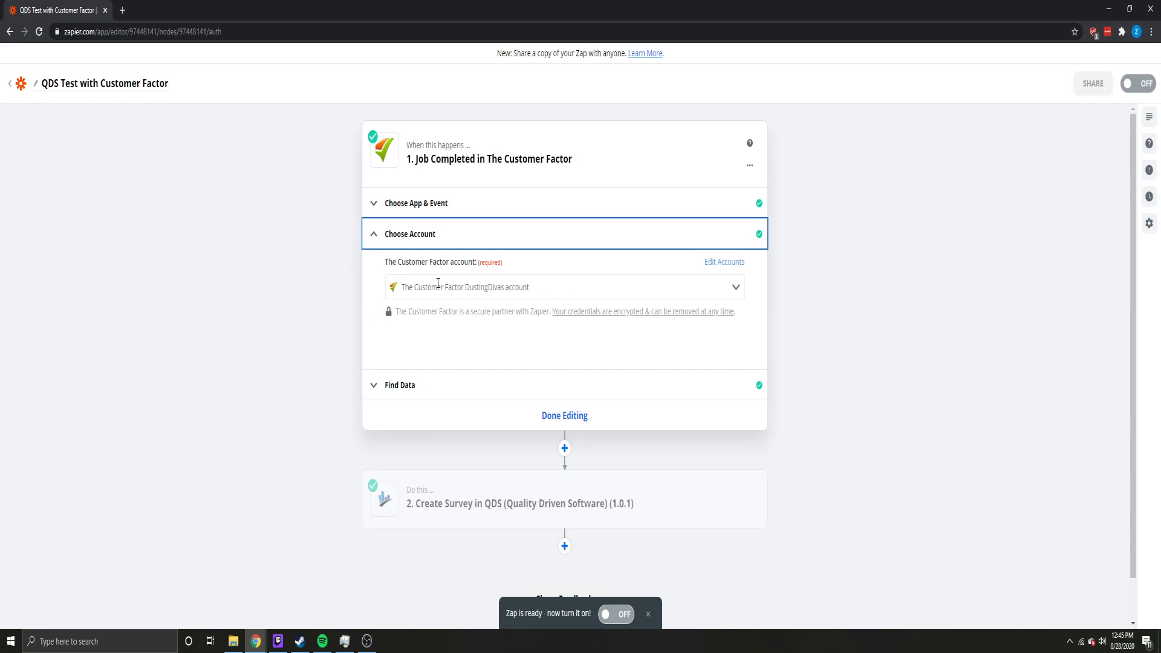
left_click(402, 290)
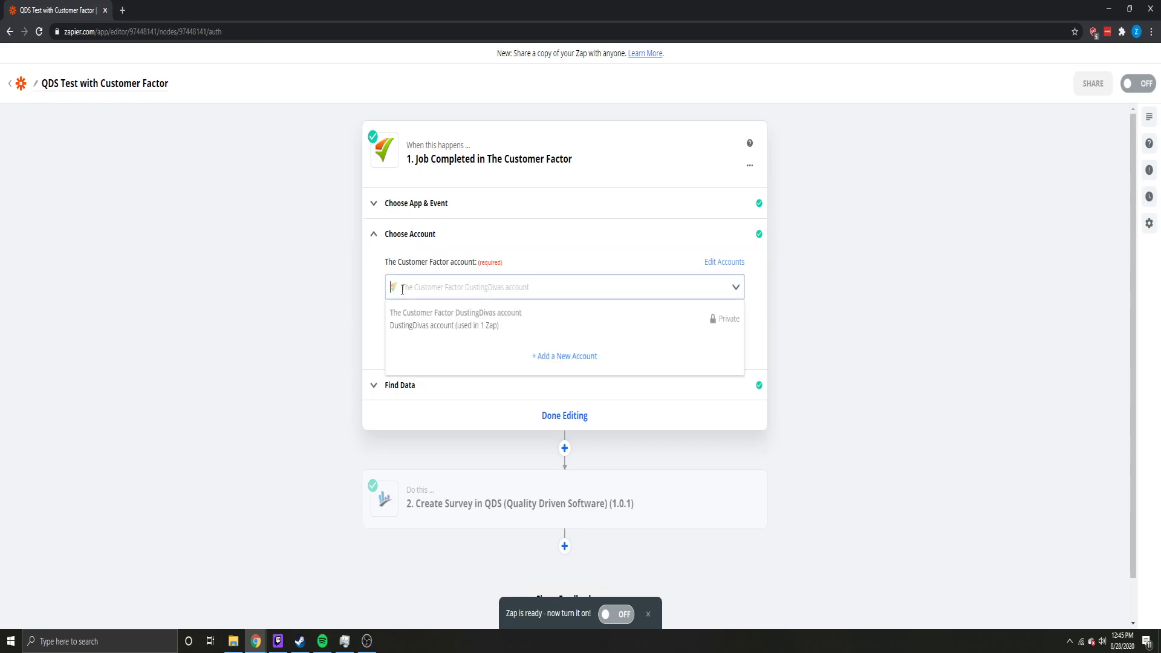
left_click(321, 293)
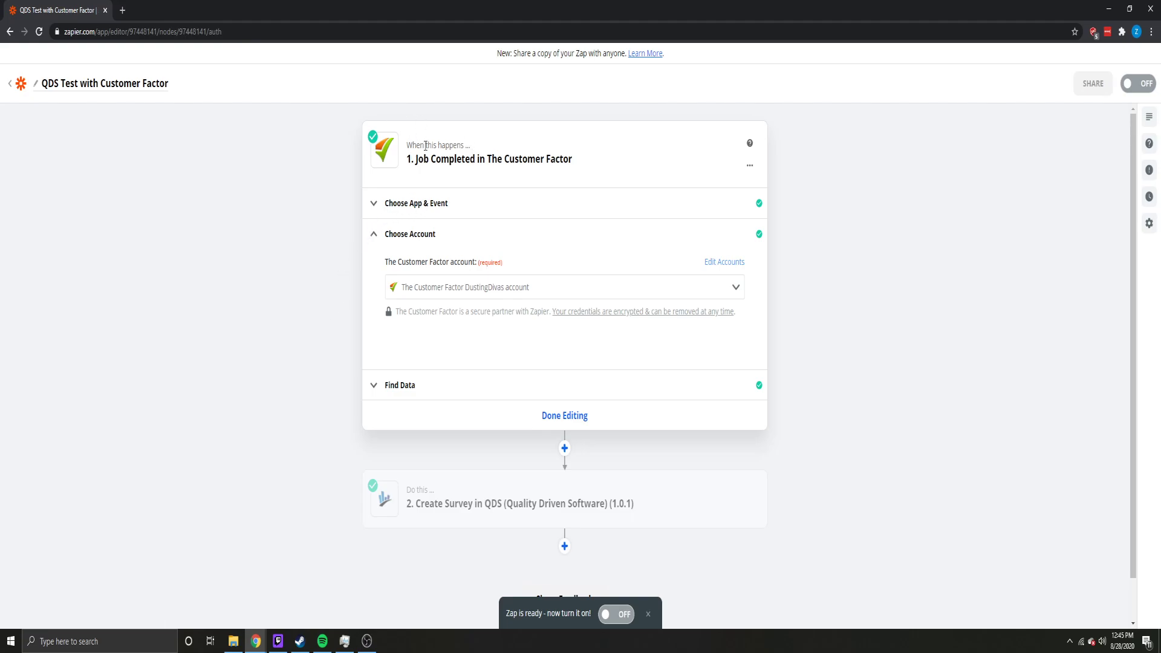
Step: Open the trigger's Find Data section and review the sample record for Job A
left_click(393, 387)
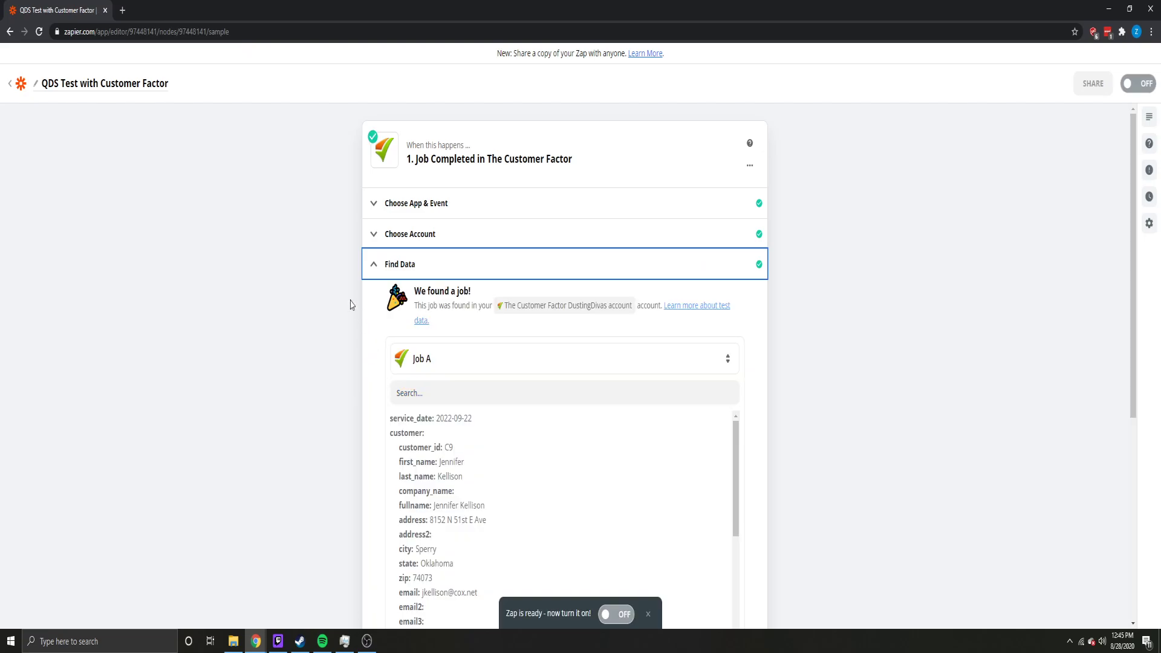
scroll(399, 303, "down", 4)
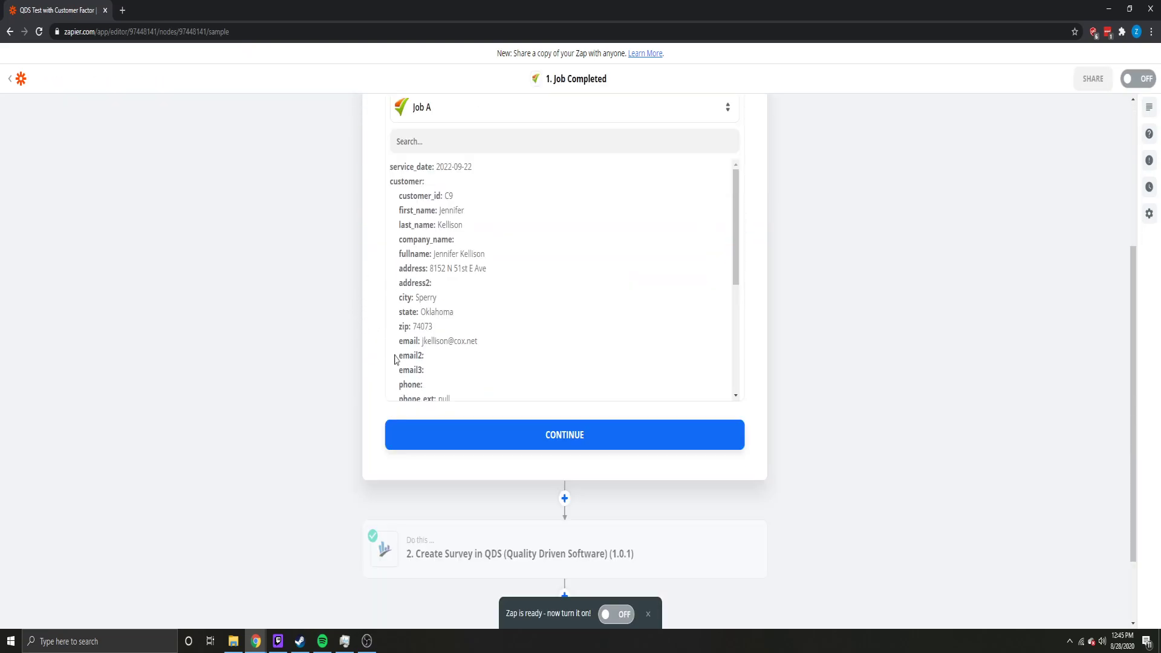
scroll(375, 342, "up", 4)
scroll(365, 373, "down", 5)
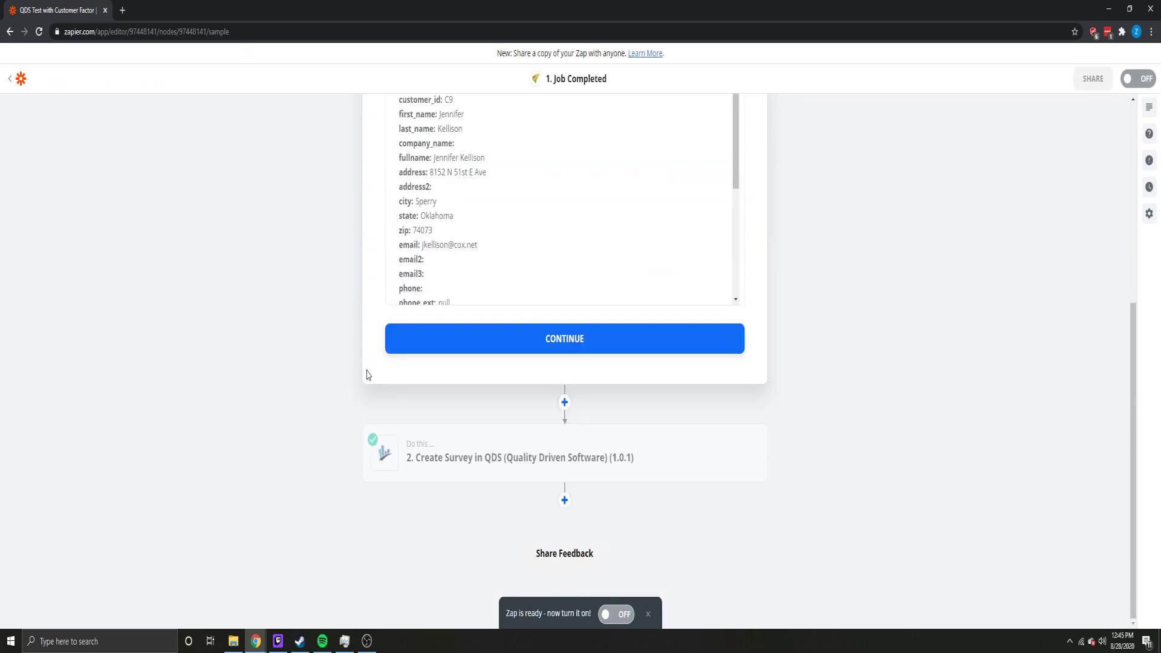
Step: Open the Create Survey in QDS action and check its app and available action events without changing them
left_click(534, 458)
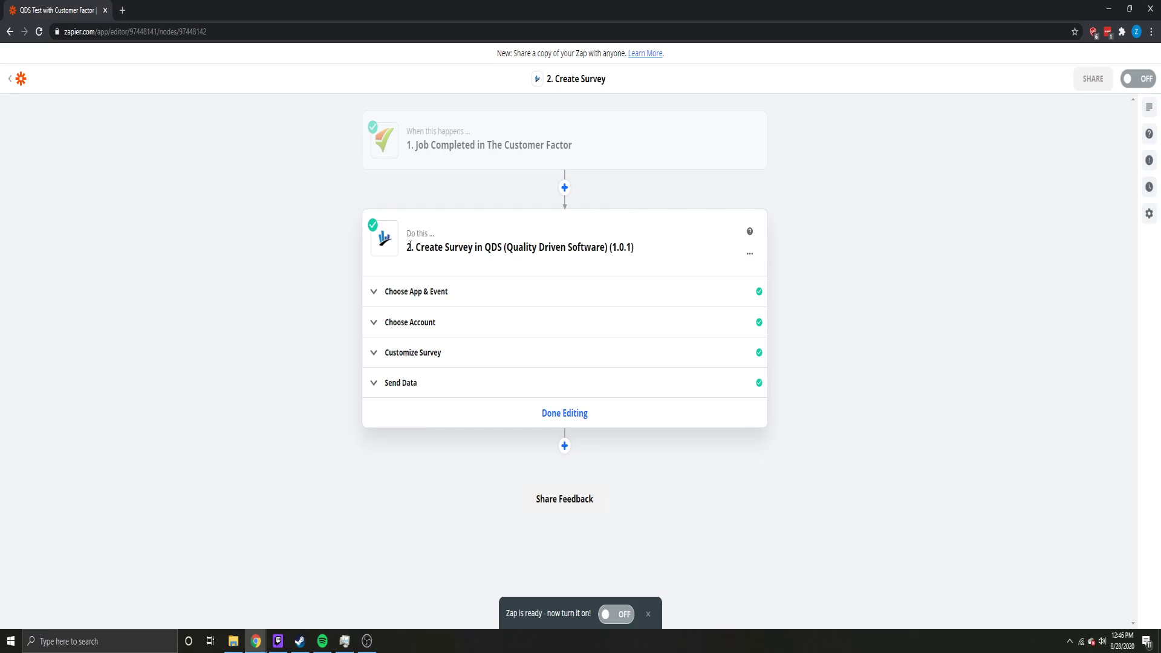
left_click_drag(408, 247, 660, 270)
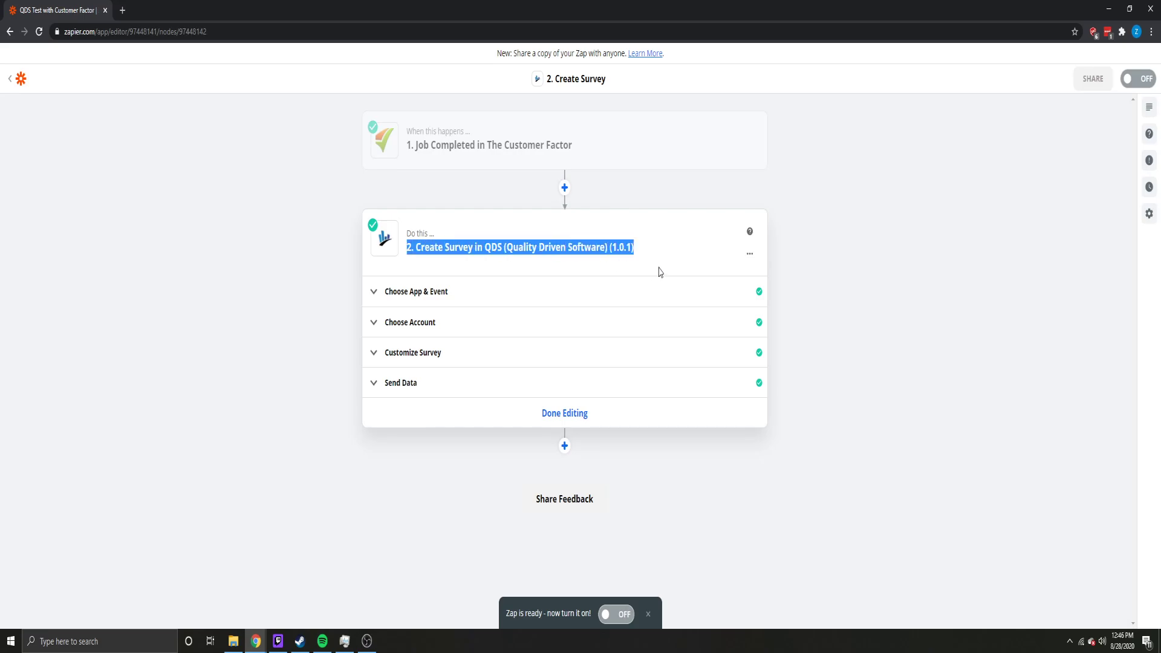
left_click(638, 244)
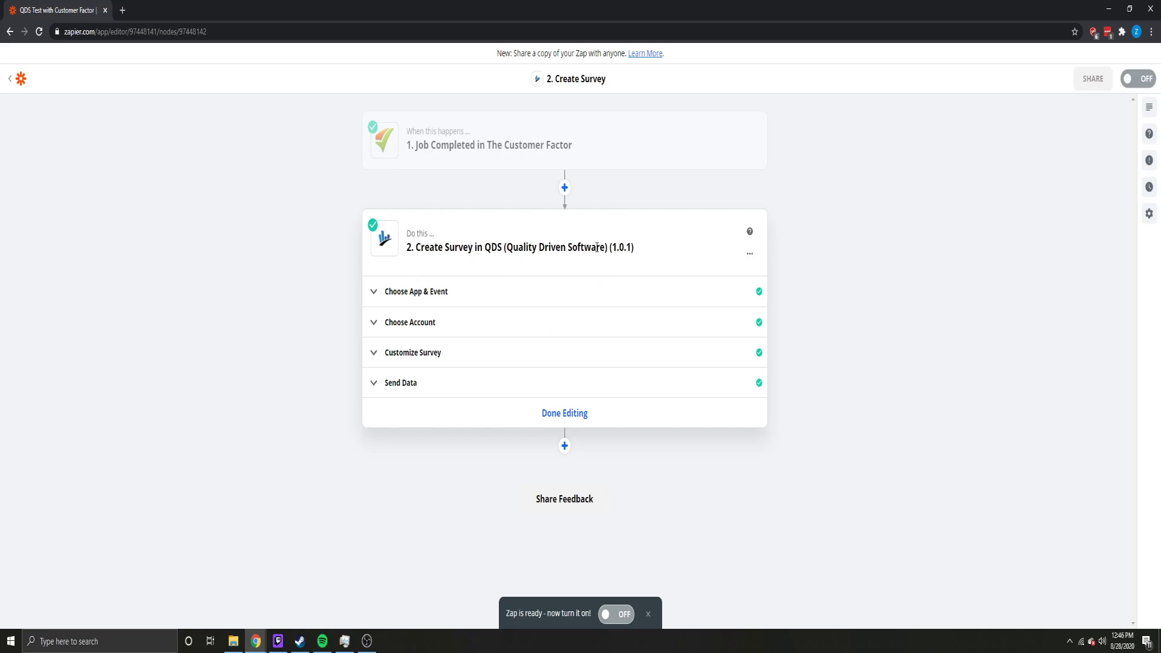
left_click(422, 289)
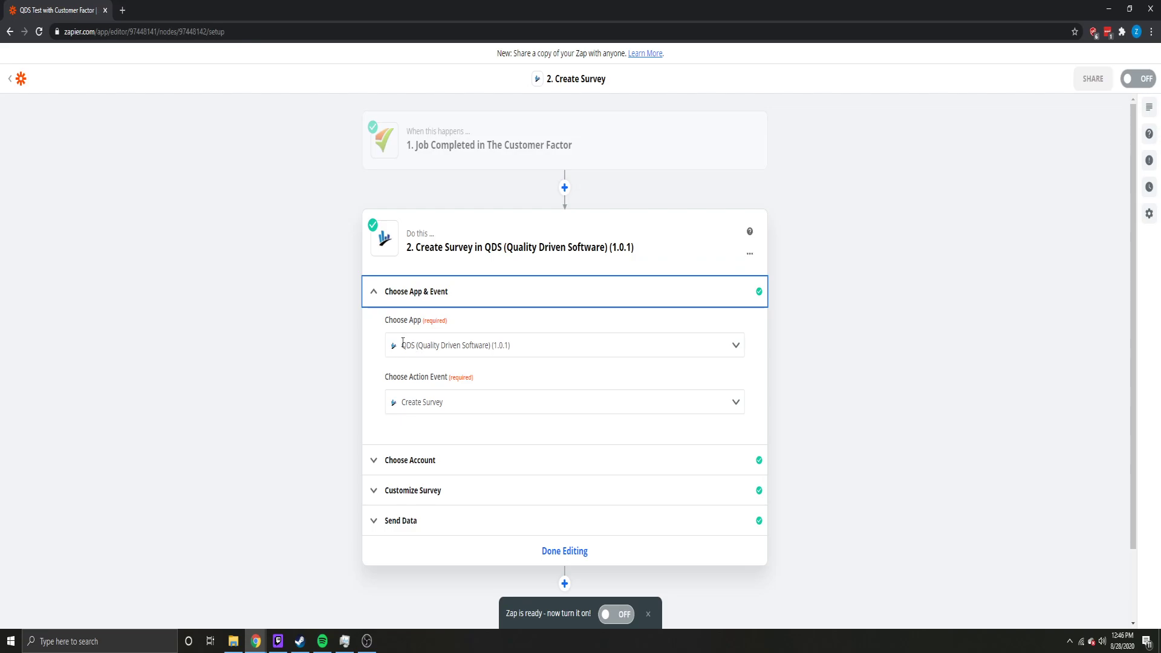
left_click(410, 405)
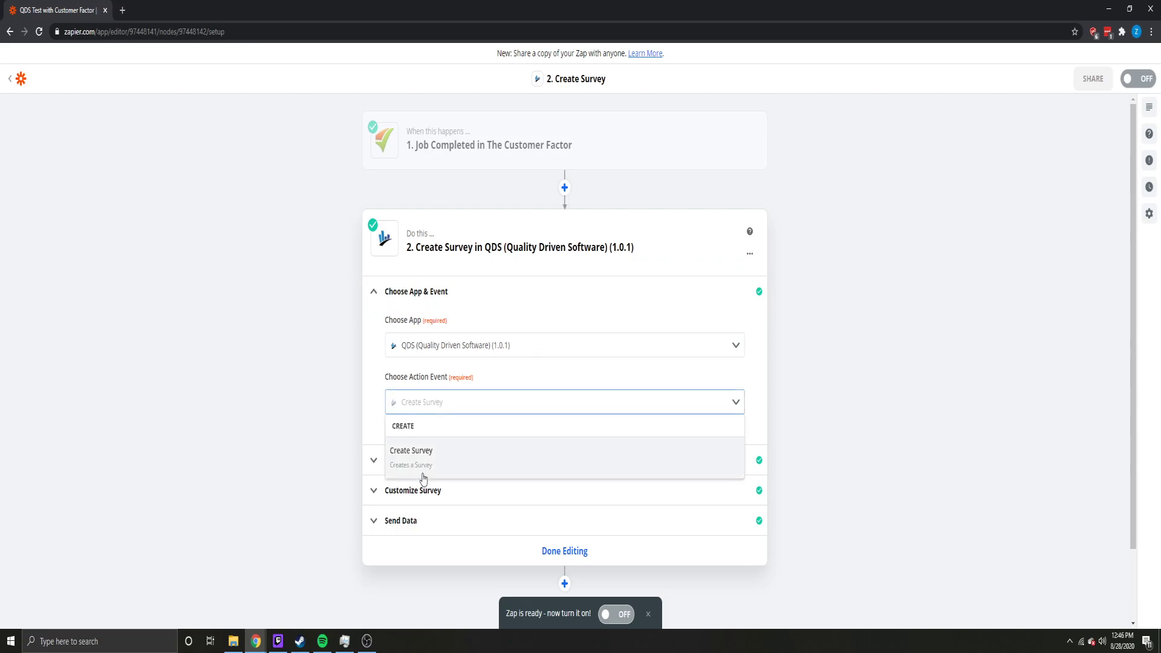
left_click(320, 406)
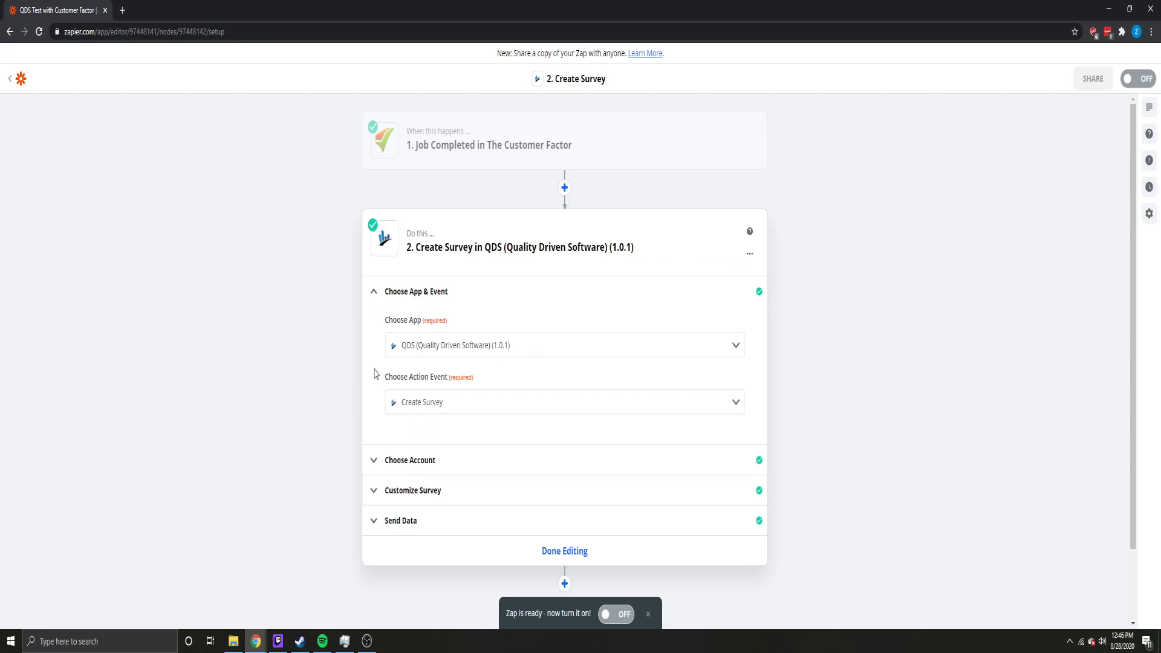
Step: Review the QDS account selected for the Create Survey action, then collapse the account section
left_click(409, 462)
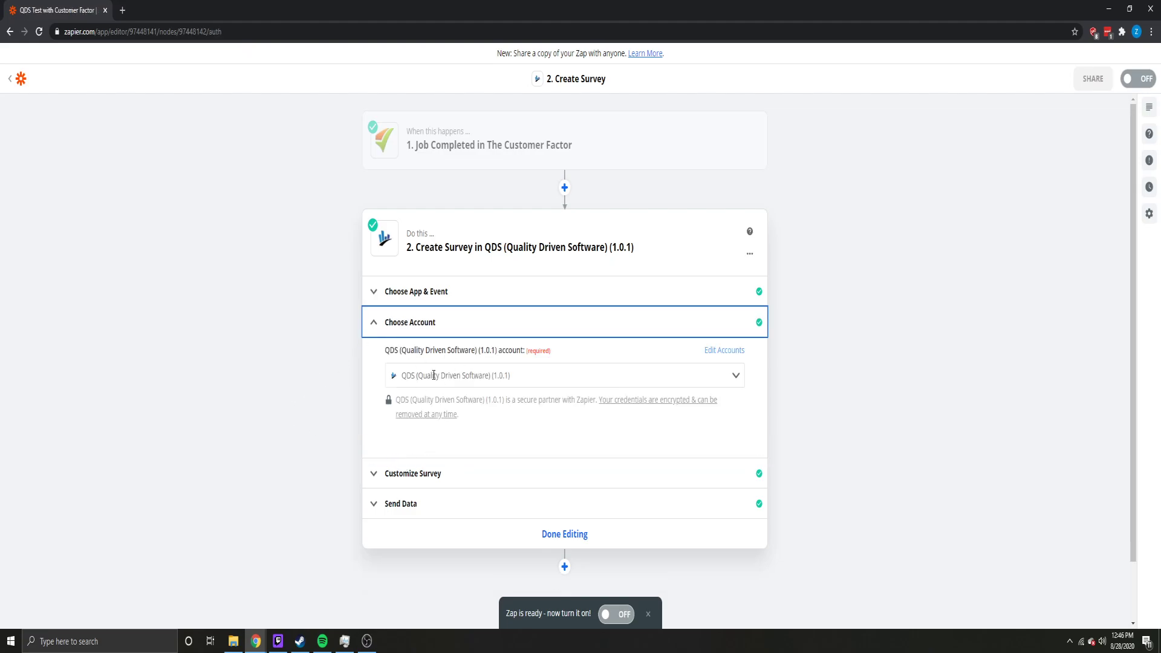
left_click(433, 375)
left_click(474, 379)
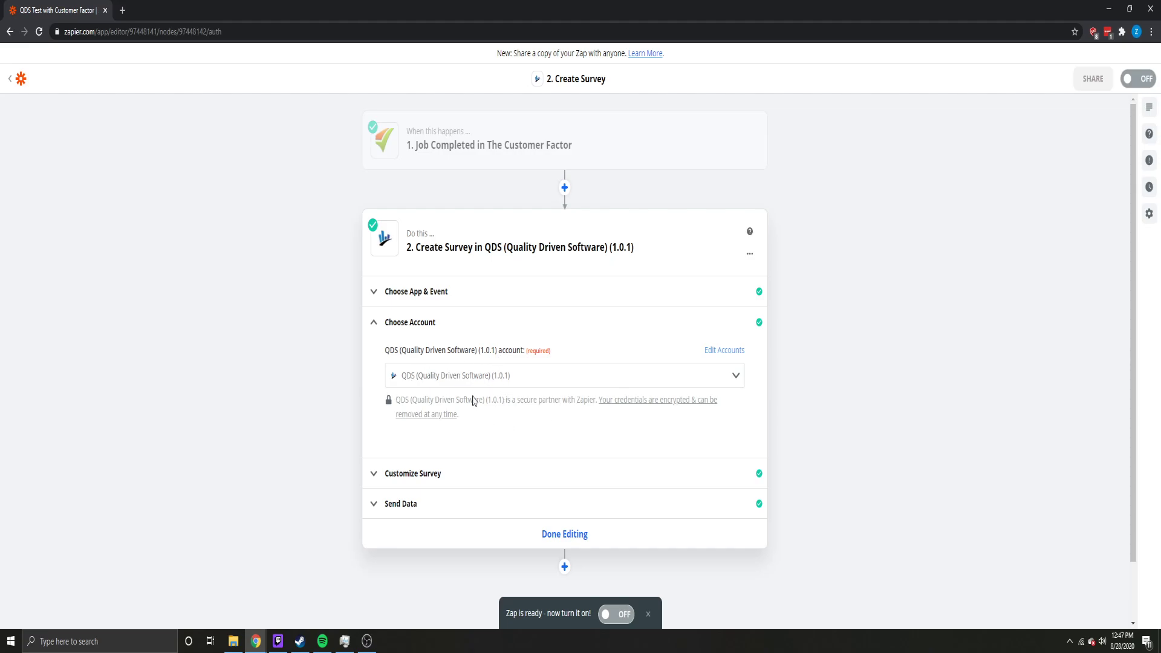
left_click(395, 334)
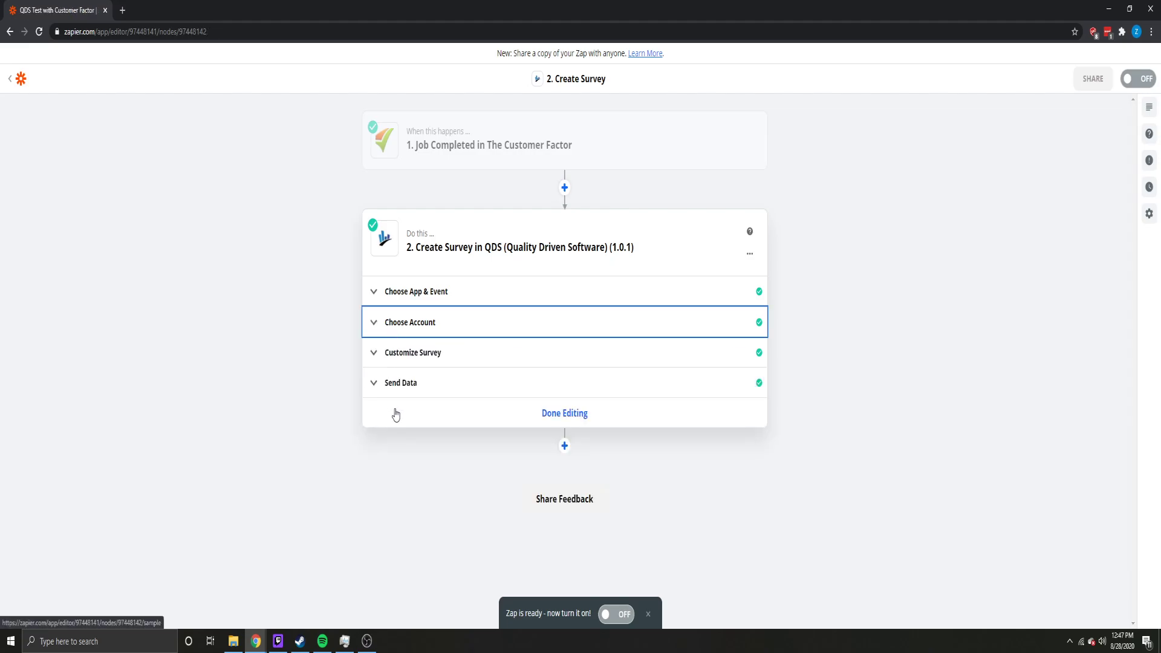
Step: Expand the Customize Survey section and examine the field mappings starting from Job ID
left_click(408, 362)
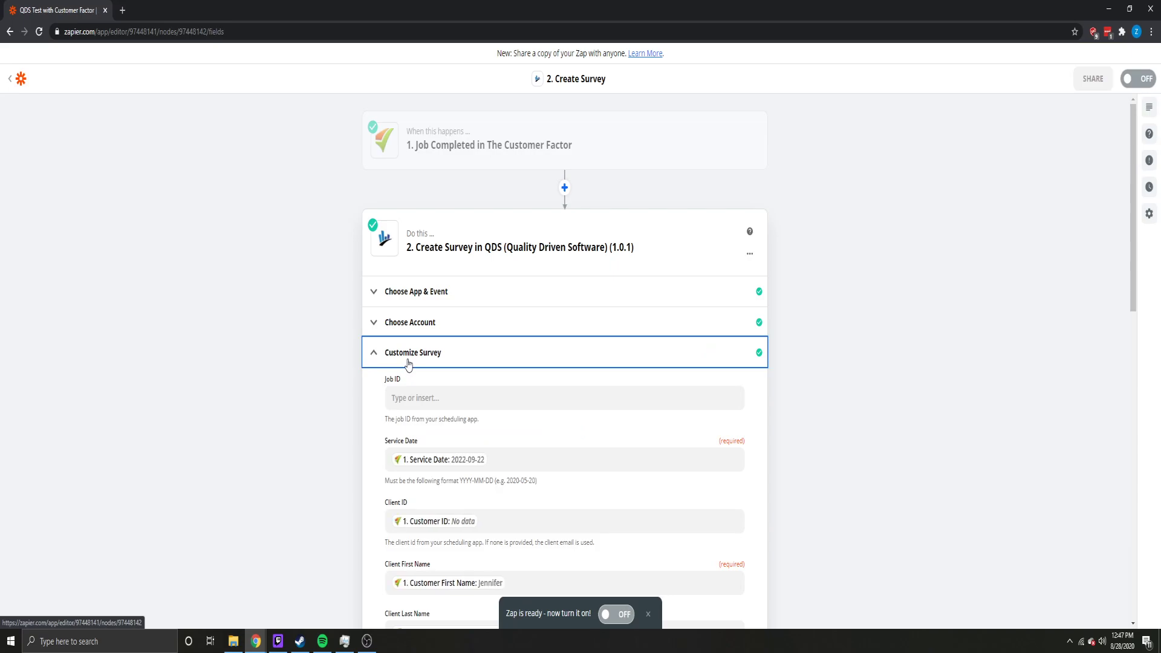
scroll(364, 352, "up", 1)
scroll(361, 335, "down", 3)
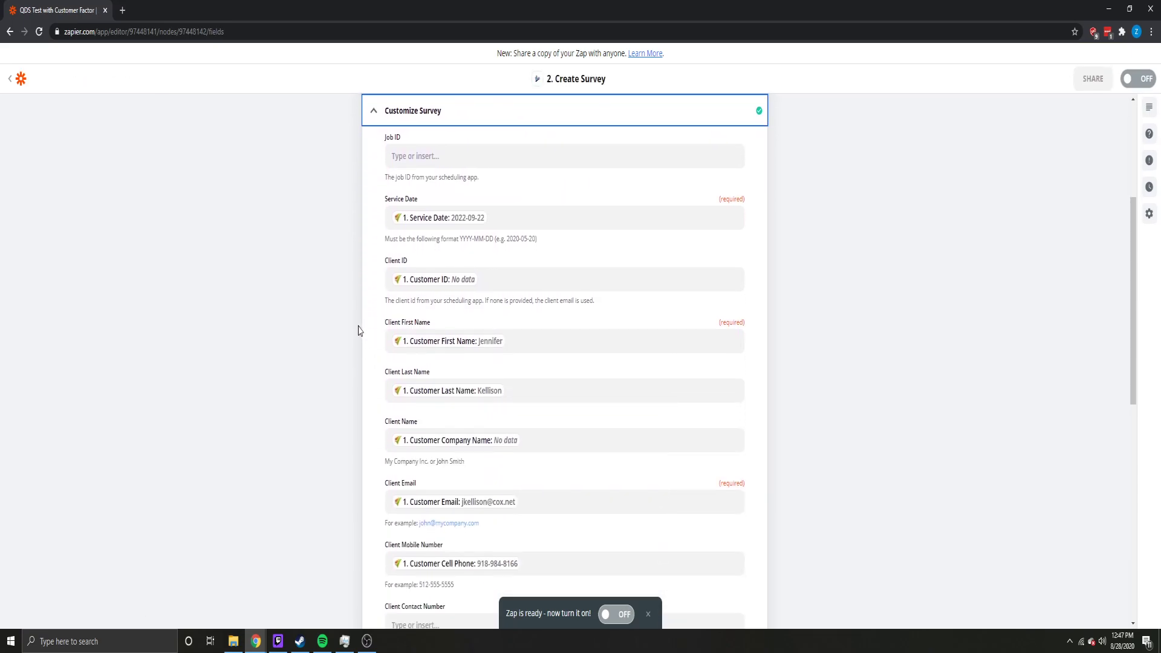
scroll(347, 317, "up", 2)
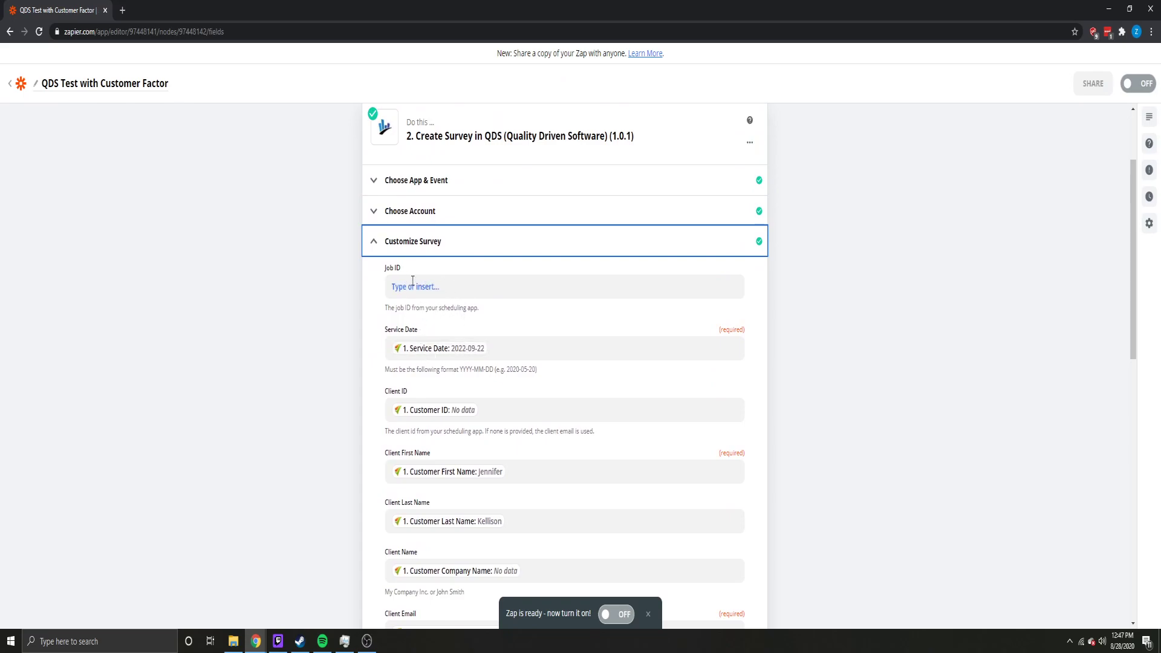
scroll(407, 282, "up", 3)
scroll(428, 289, "down", 4)
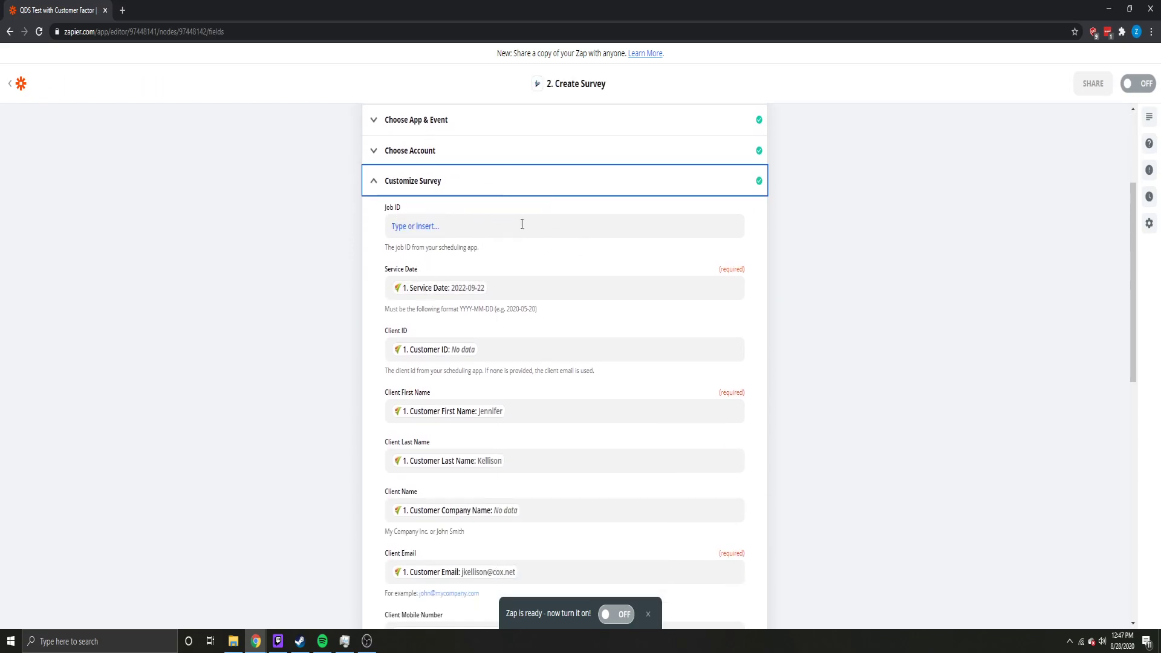
Step: Search the data available for the Service Date field for "service", then close the list without inserting anything
left_click(500, 290)
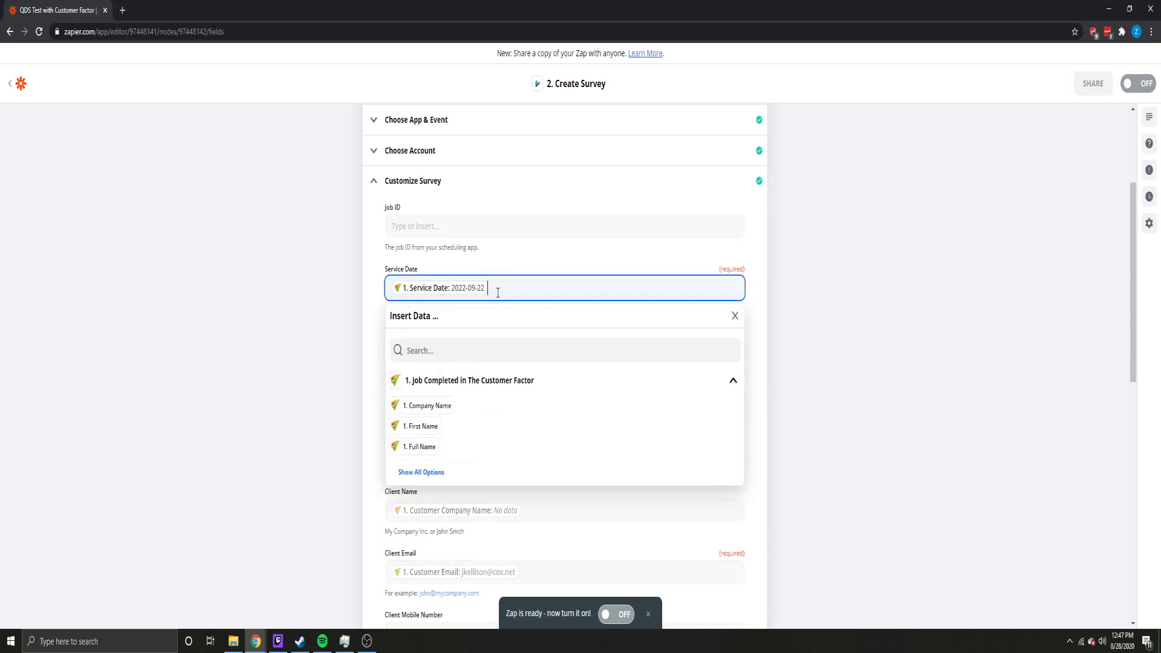
left_click(435, 354)
type("ser")
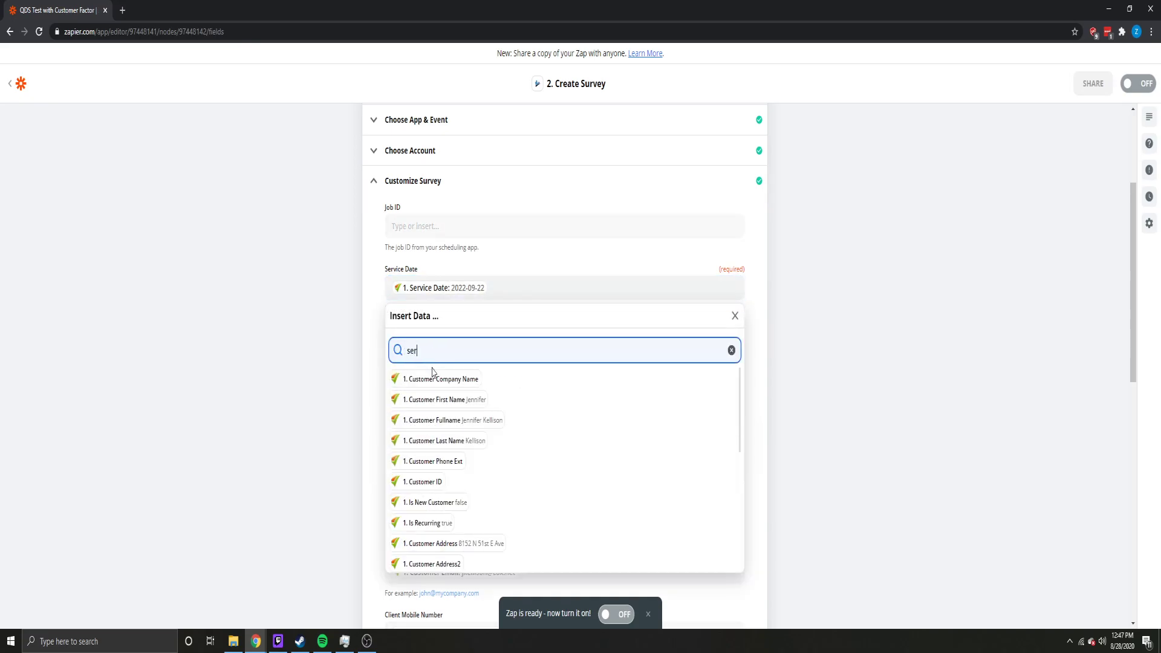
type("vice")
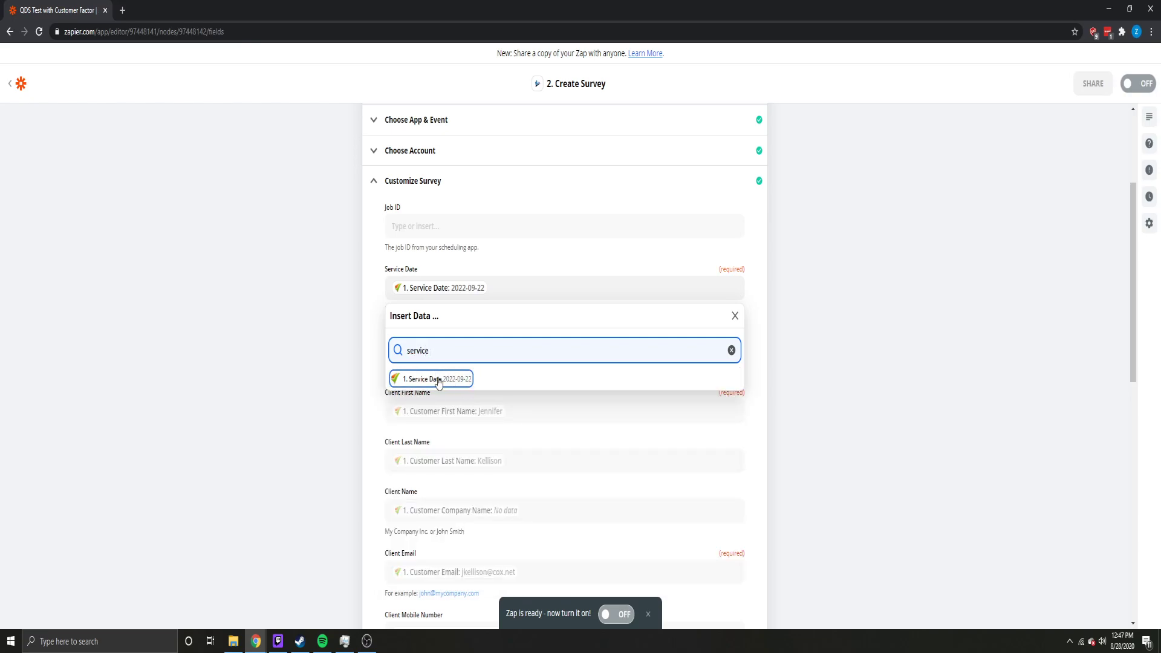
left_click(311, 336)
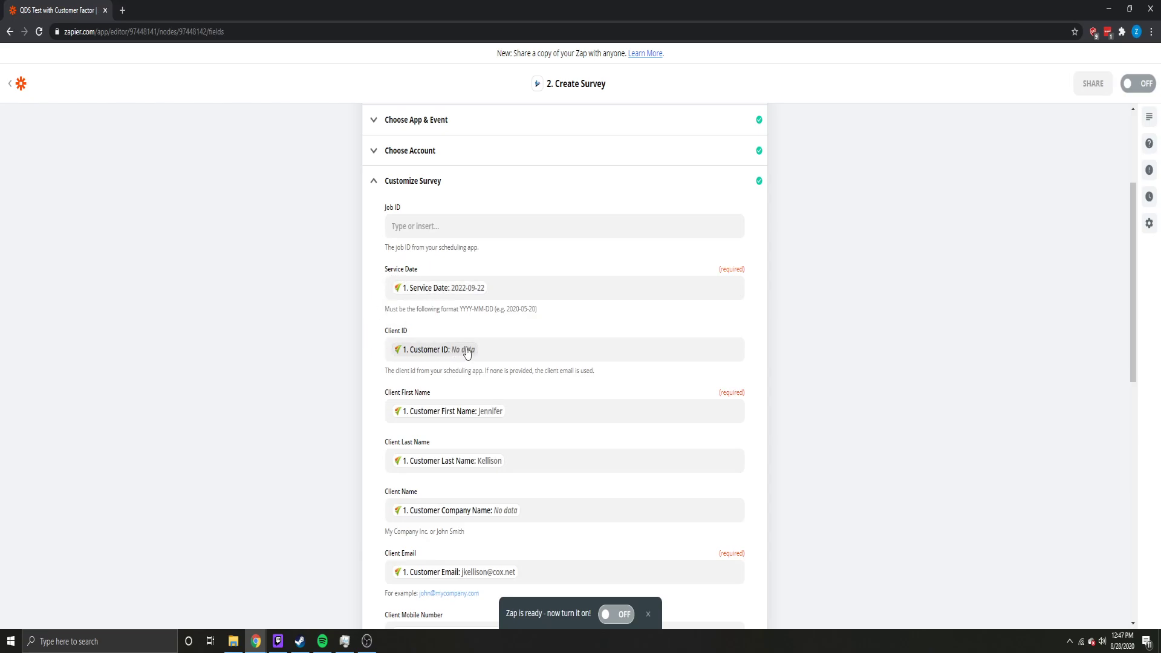
Step: Examine the remaining survey field mappings from the client details through Client Status and branch to Employees (csv)
scroll(313, 325, "down", 2)
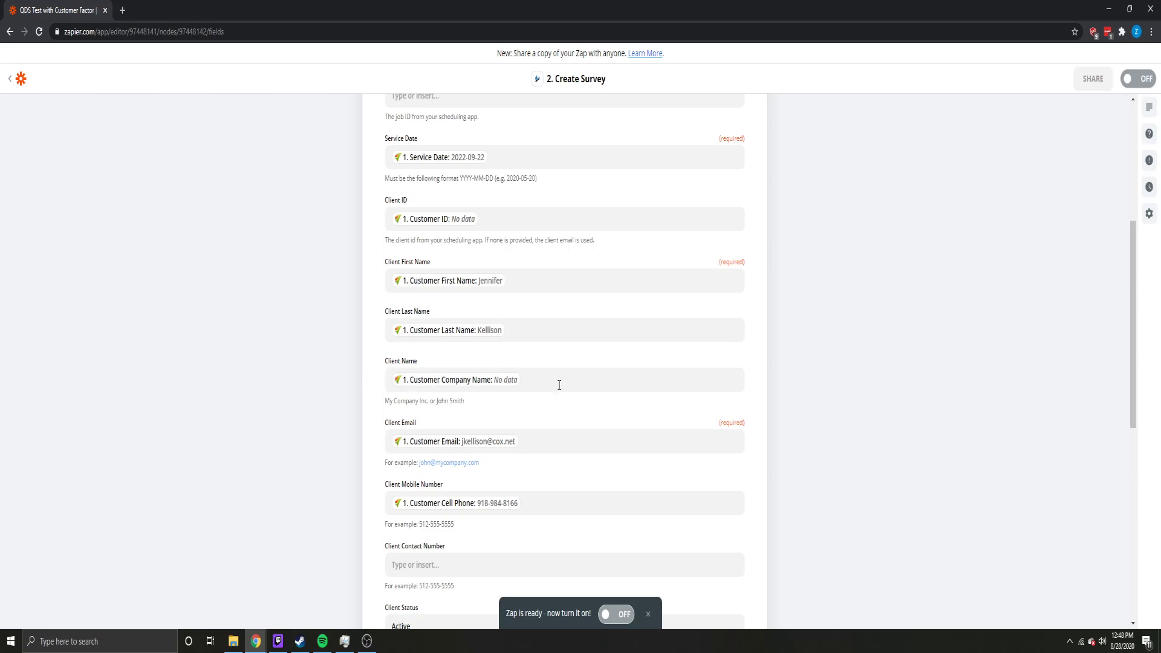
scroll(331, 399, "down", 2)
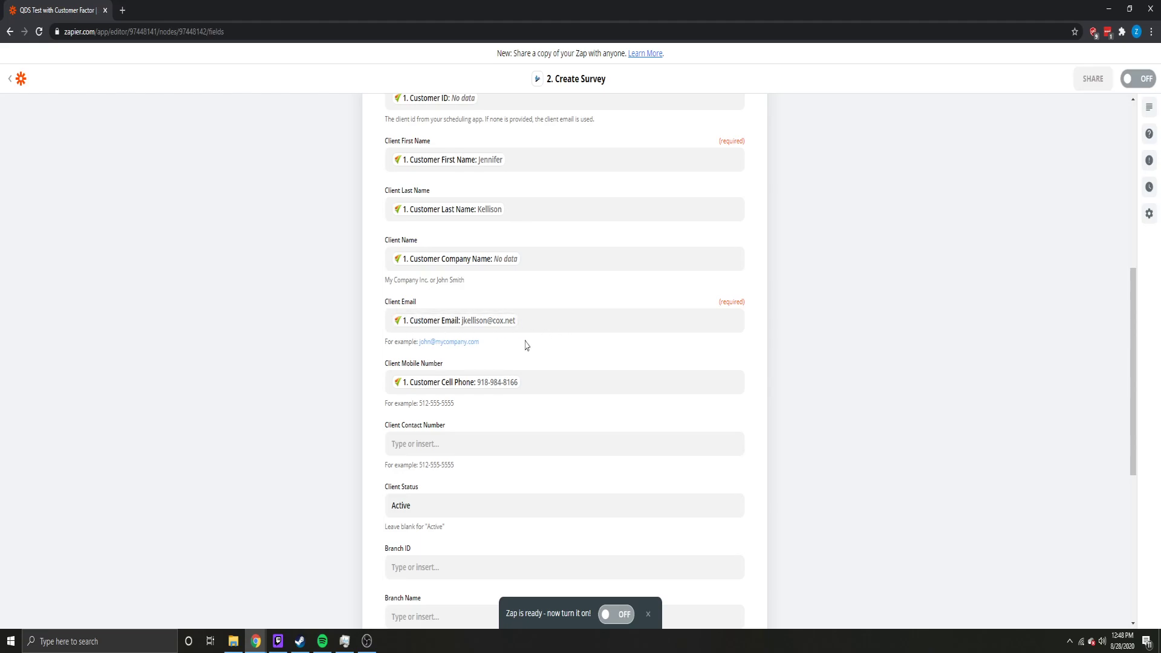
scroll(418, 407, "down", 3)
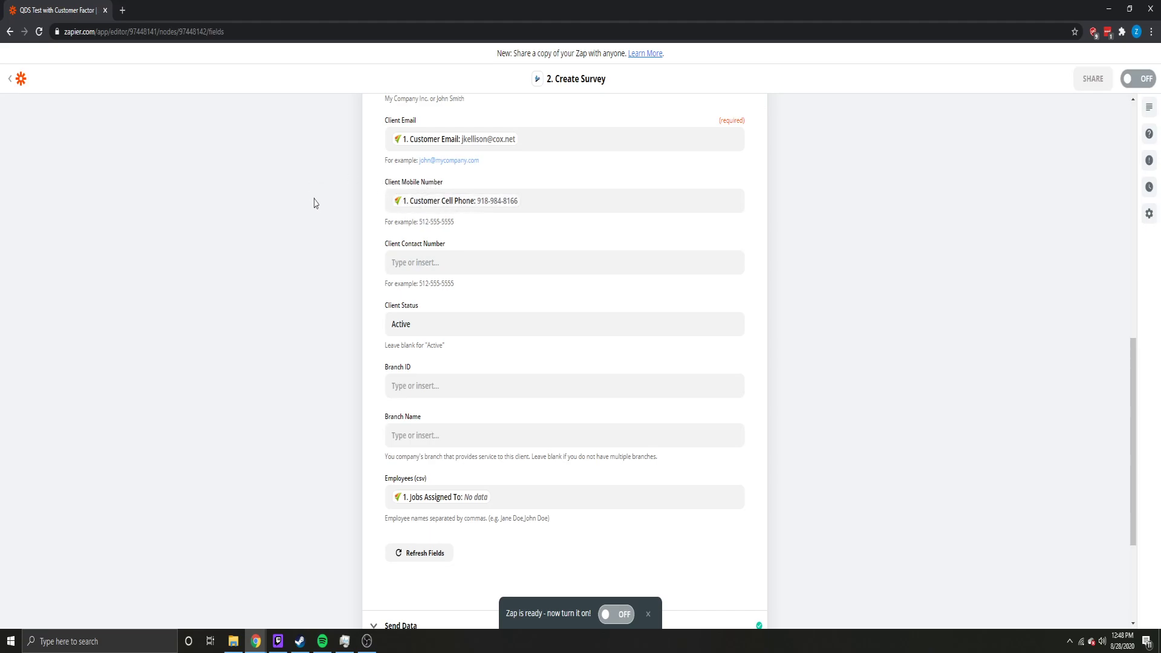
scroll(326, 206, "down", 3)
scroll(393, 156, "up", 1)
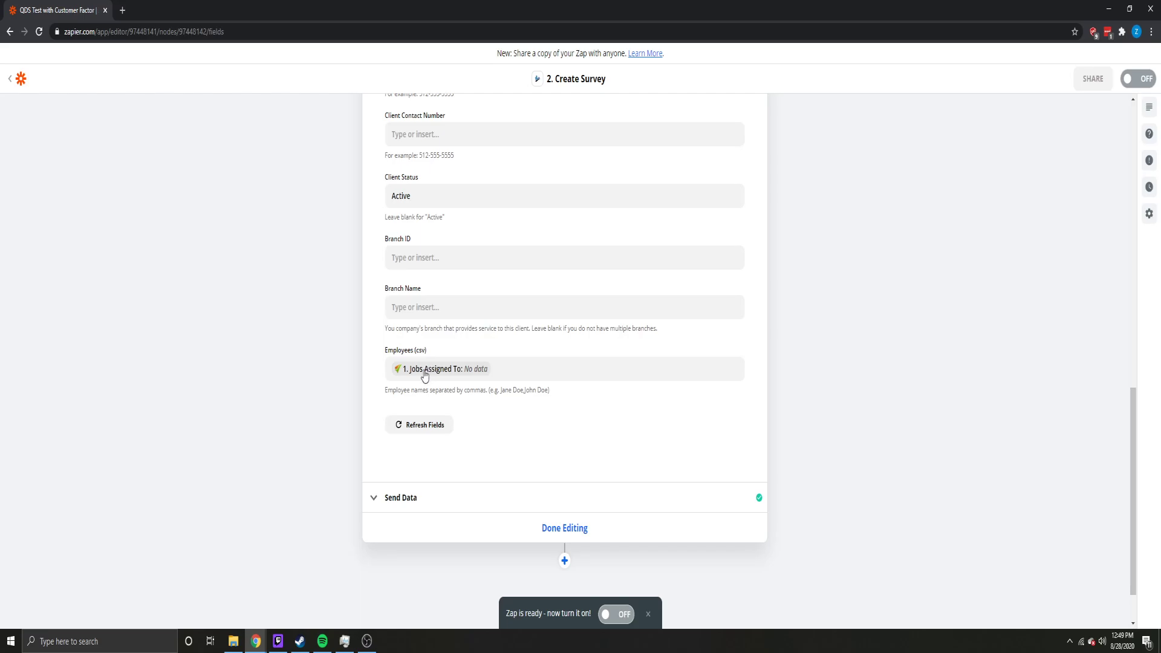
Step: Open the Create Survey action's Send Data section and review the test survey results
left_click(450, 494)
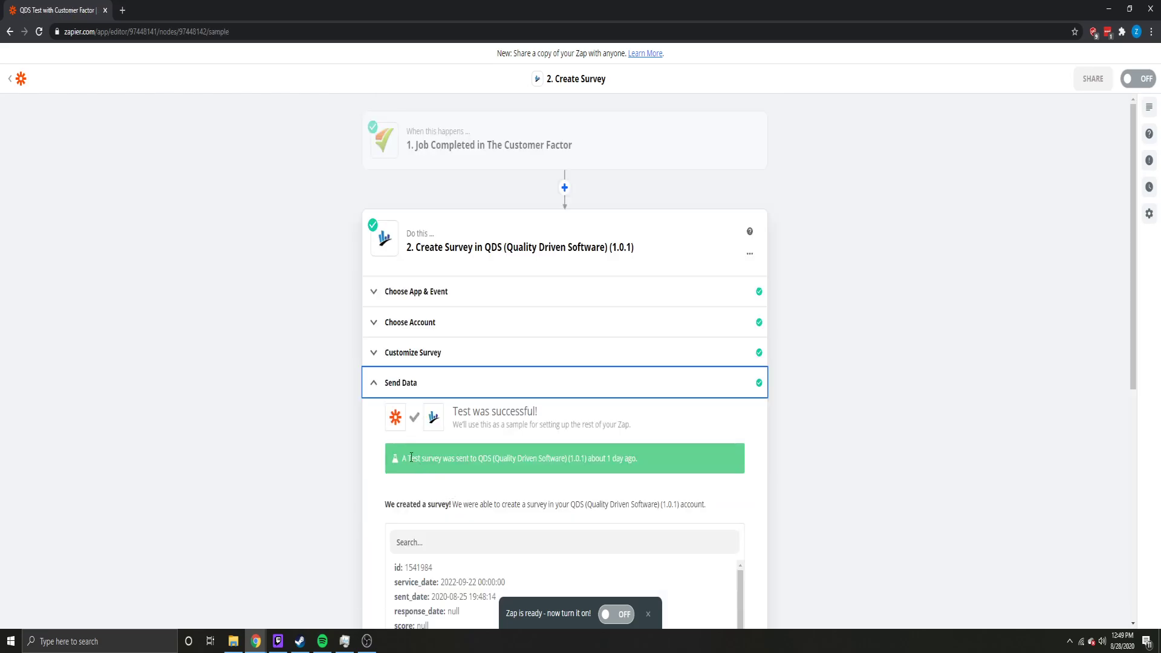
scroll(438, 217, "up", 1)
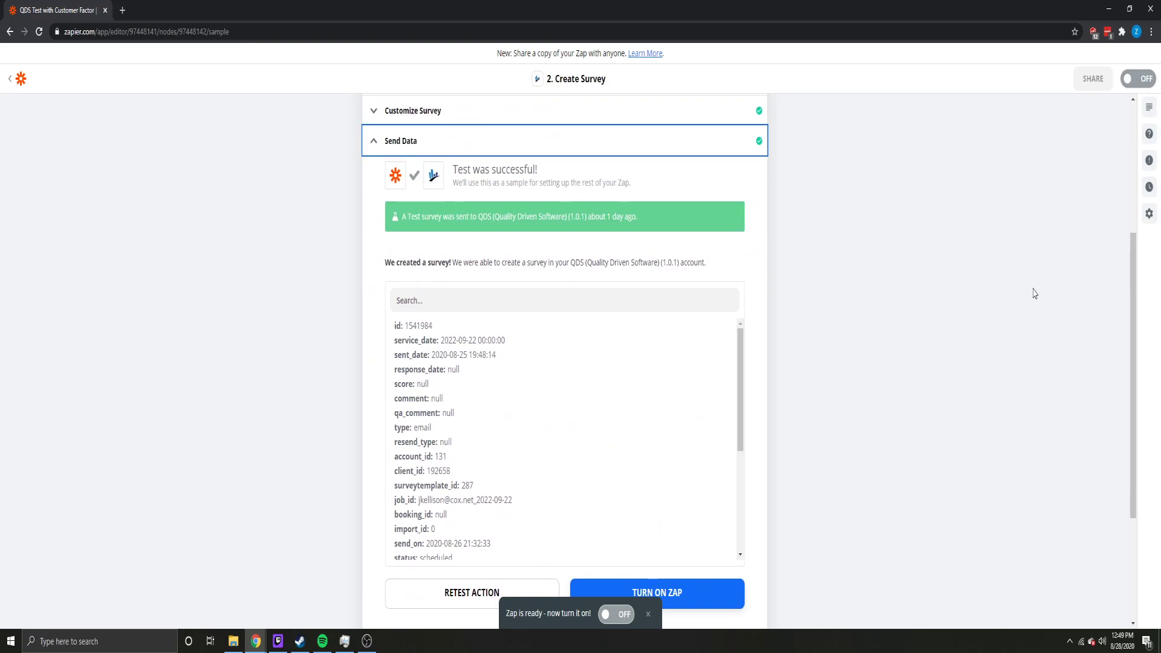
left_click(865, 335)
scroll(672, 263, "up", 1)
scroll(672, 263, "up", 4)
Step: Reopen the Customize Survey section, look over its fields, and finish editing the Create Survey action
left_click(477, 364)
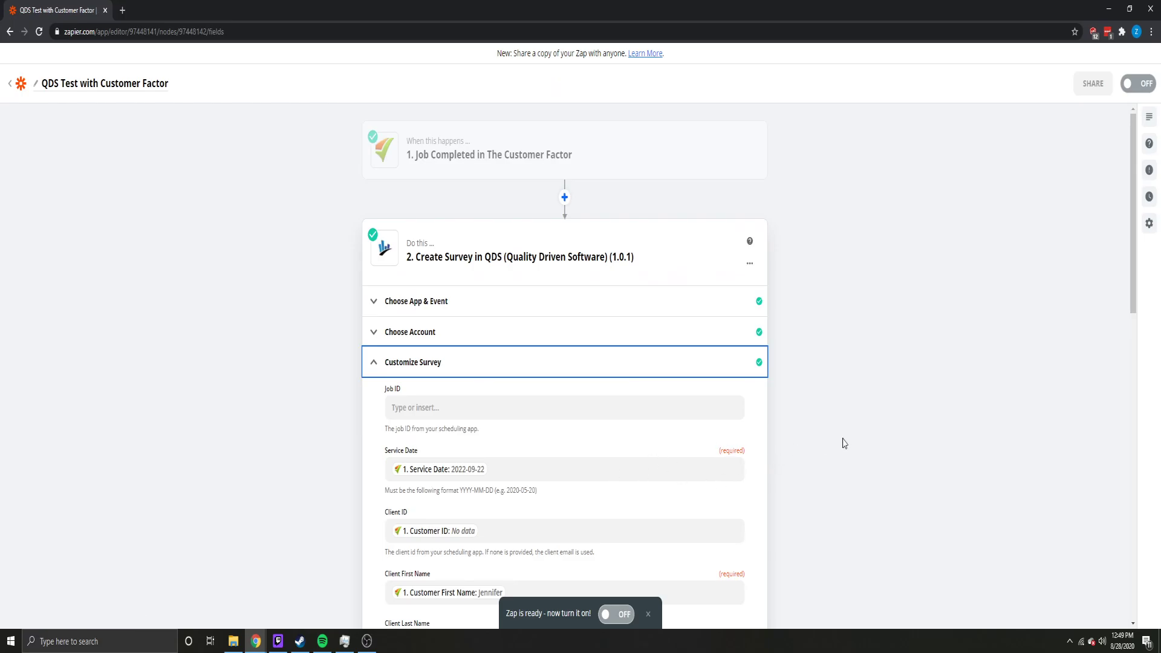
scroll(672, 430, "down", 15)
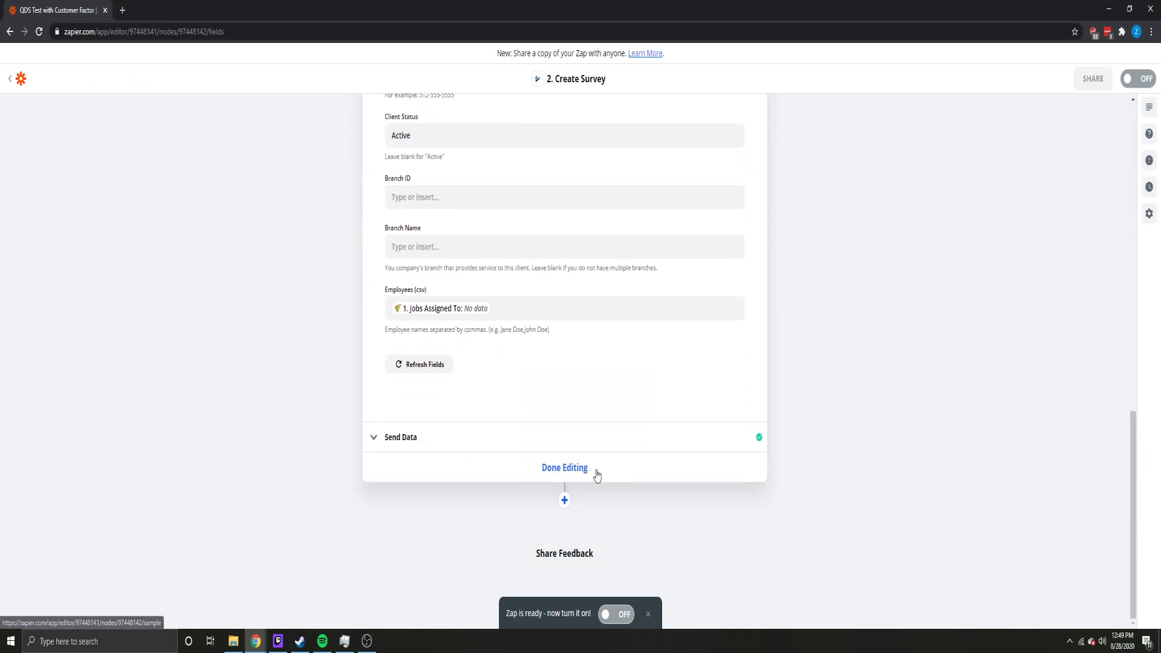
left_click(593, 471)
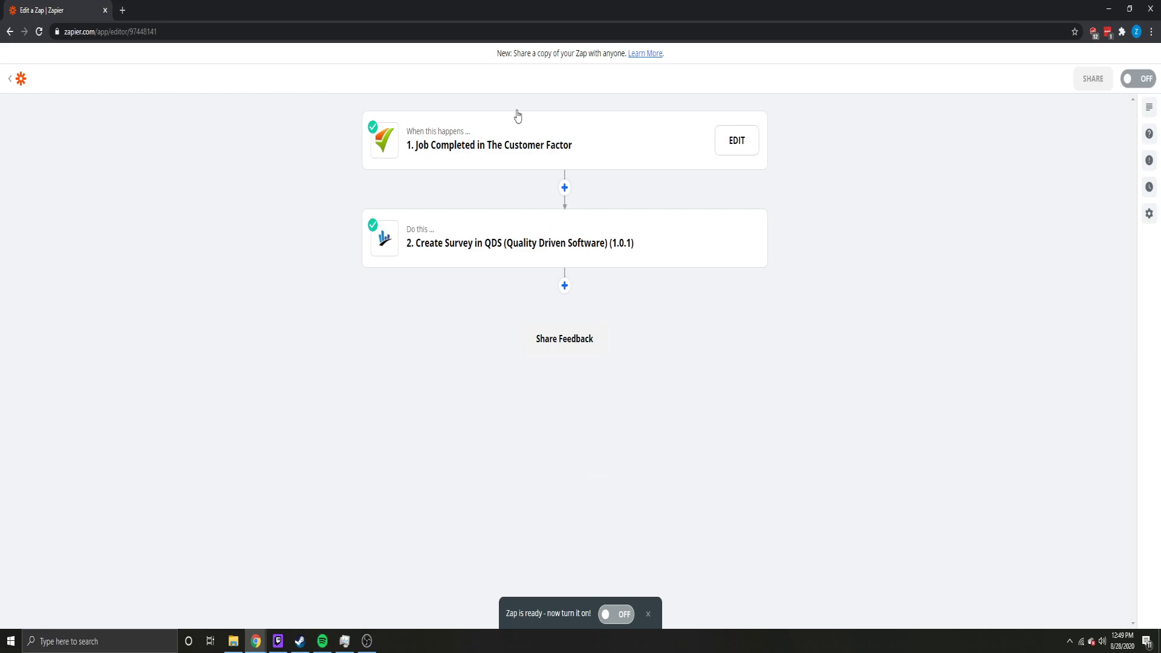